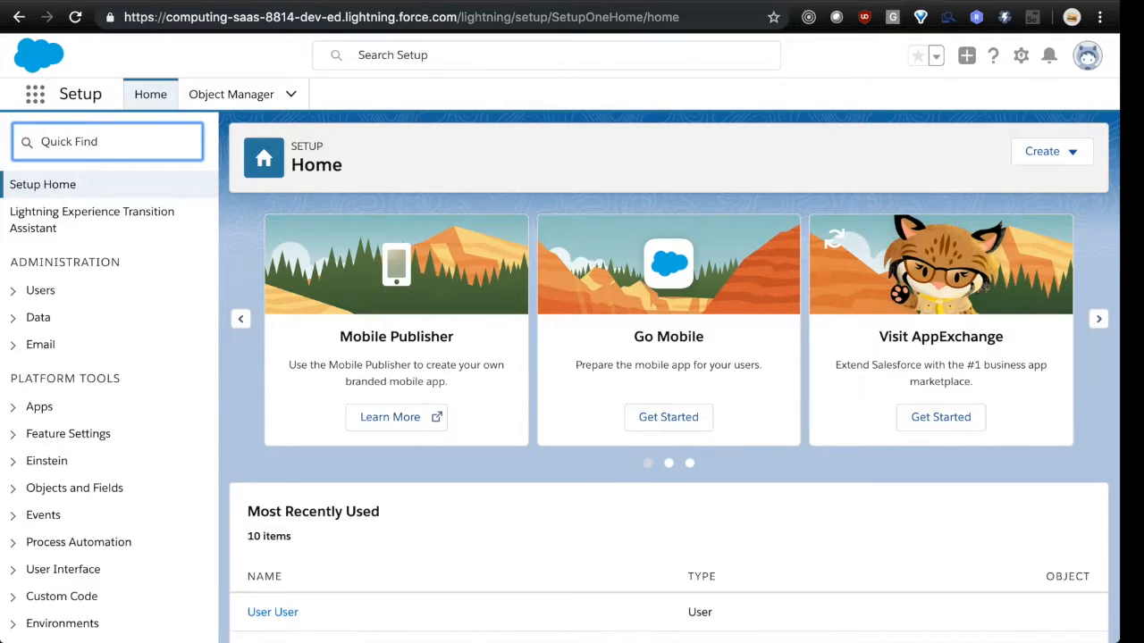
Find the Users setup page and open the System Administrator user's permission set assignments for editing.
{"action": "type", "text": "User"}
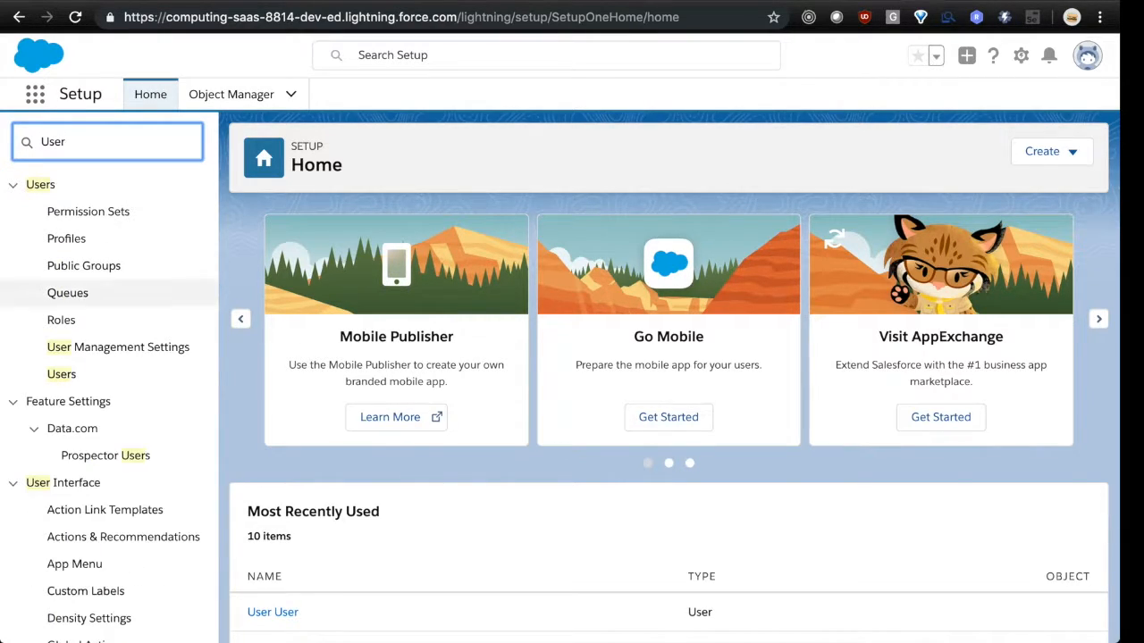
{"action": "left_click", "coordinate": [61, 375]}
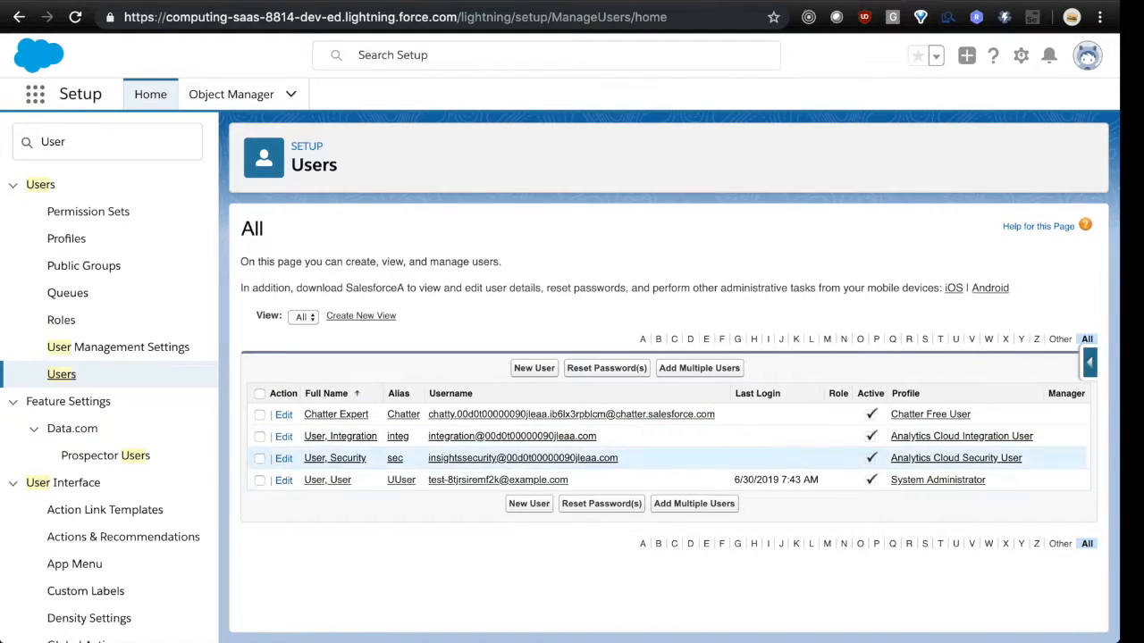
{"action": "left_click", "coordinate": [327, 480]}
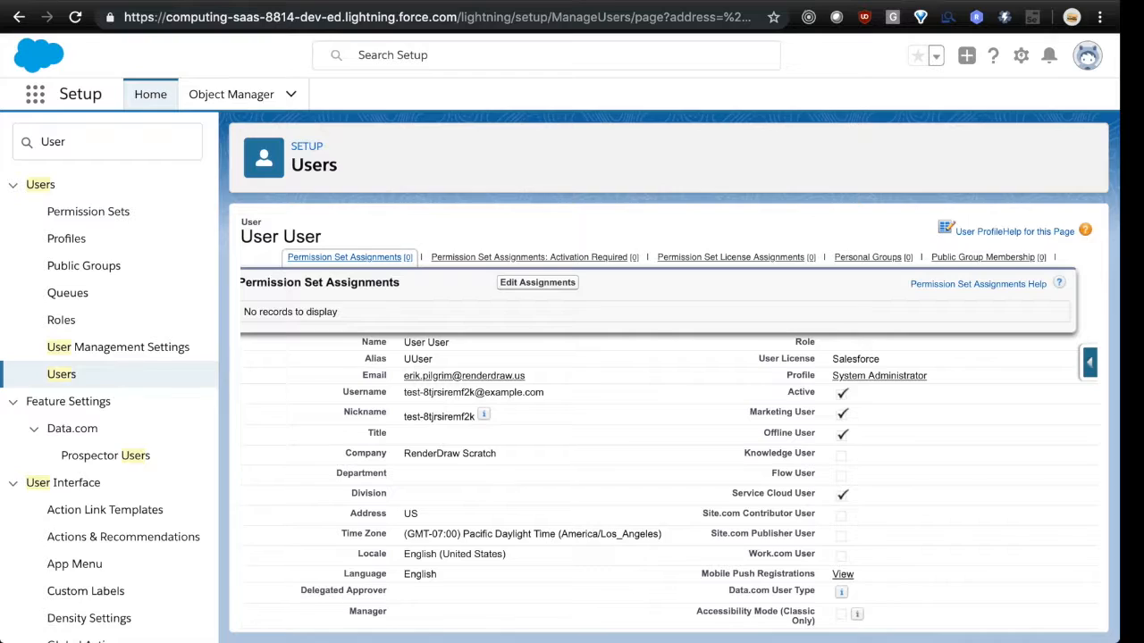
{"action": "left_click", "coordinate": [344, 258]}
{"action": "left_click", "coordinate": [549, 219]}
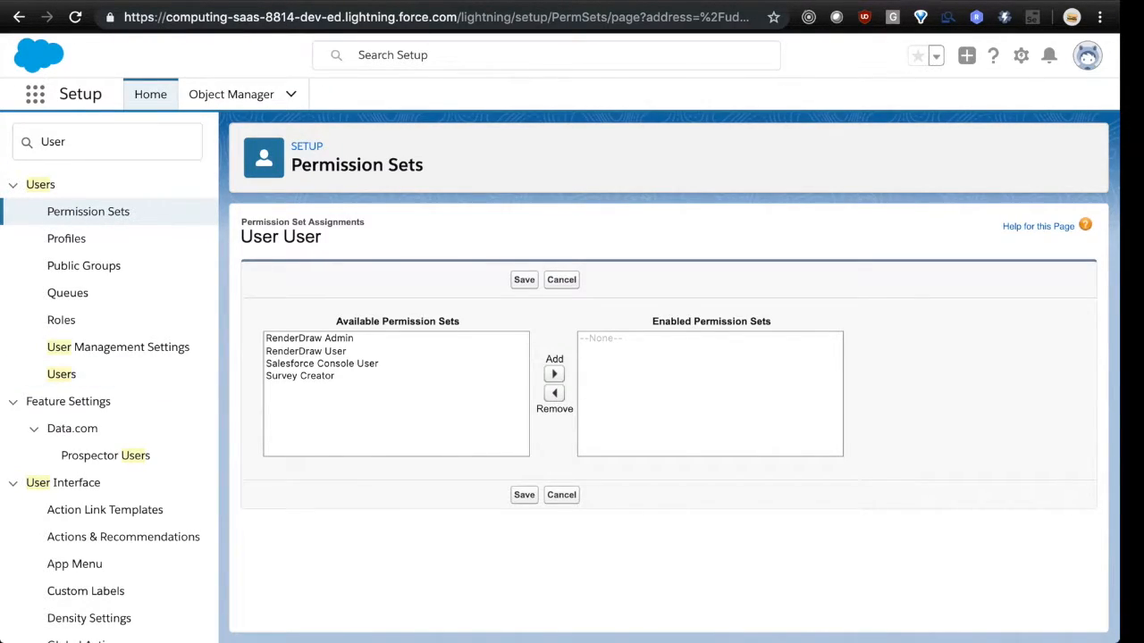
Enable the RenderDraw Admin permission set for this user and save the assignment.
{"action": "left_click", "coordinate": [309, 339]}
{"action": "left_click", "coordinate": [554, 375]}
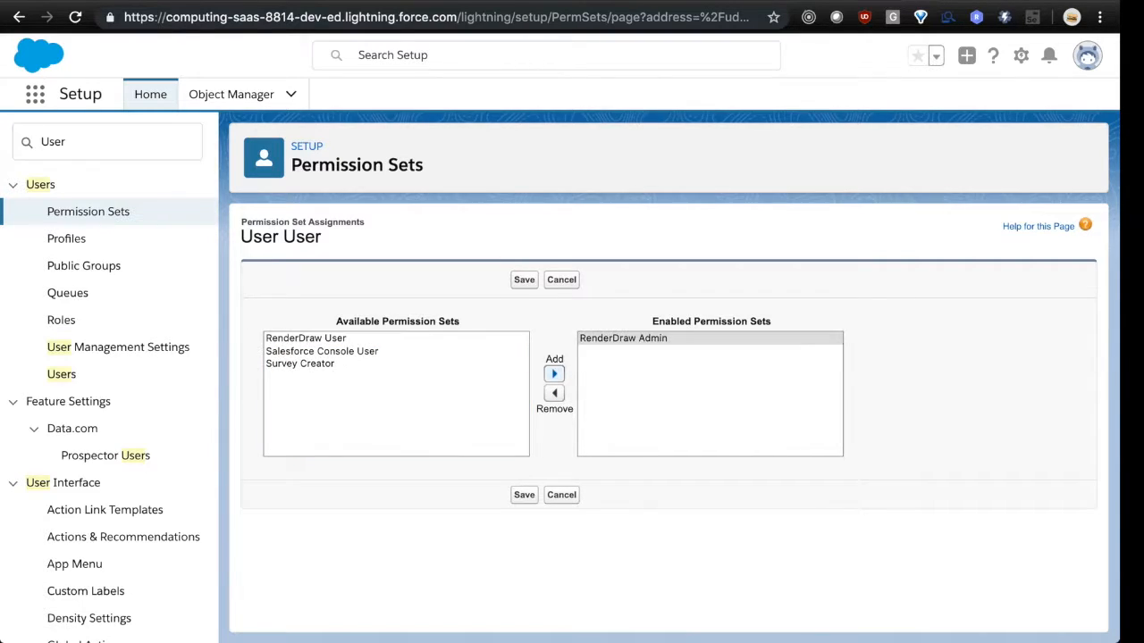
{"action": "left_click", "coordinate": [306, 338]}
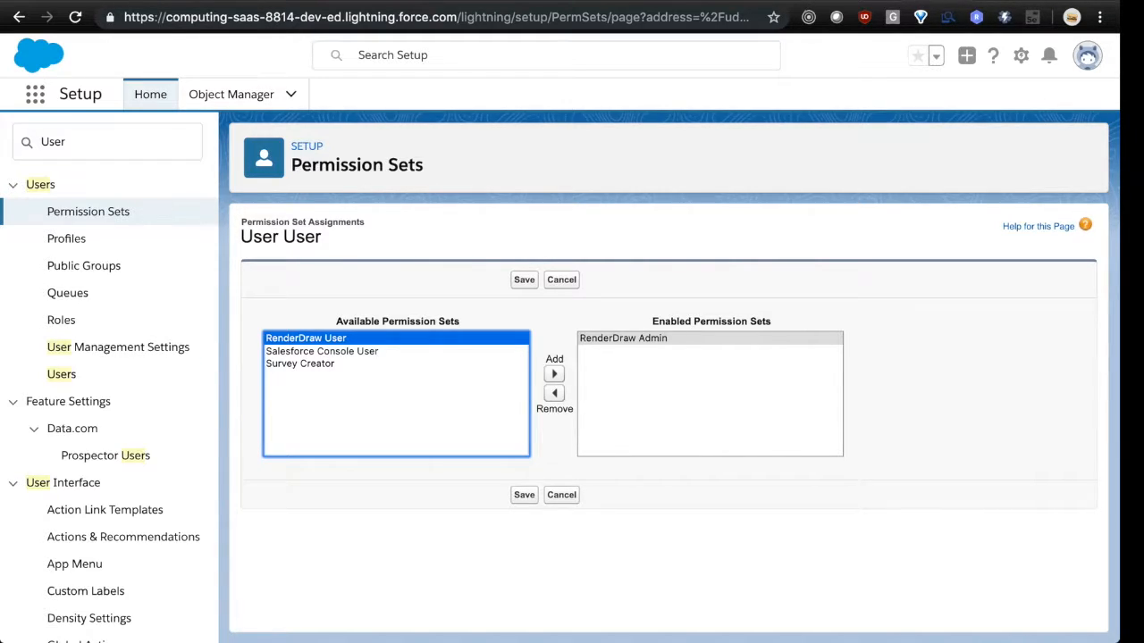
{"action": "left_click", "coordinate": [524, 494]}
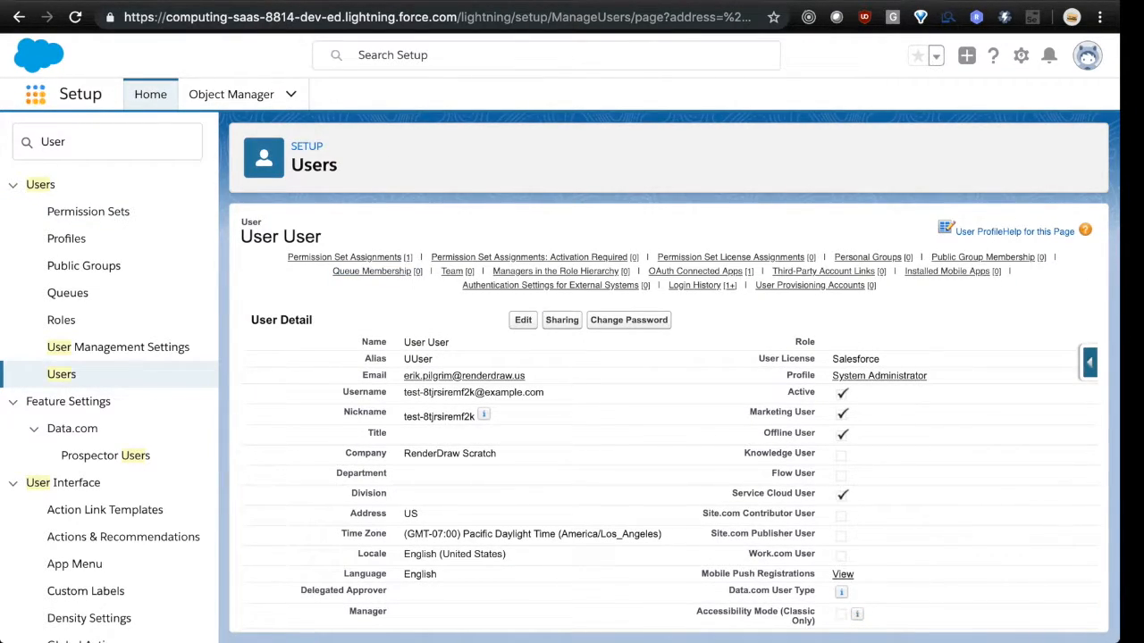
{"action": "left_click", "coordinate": [35, 94]}
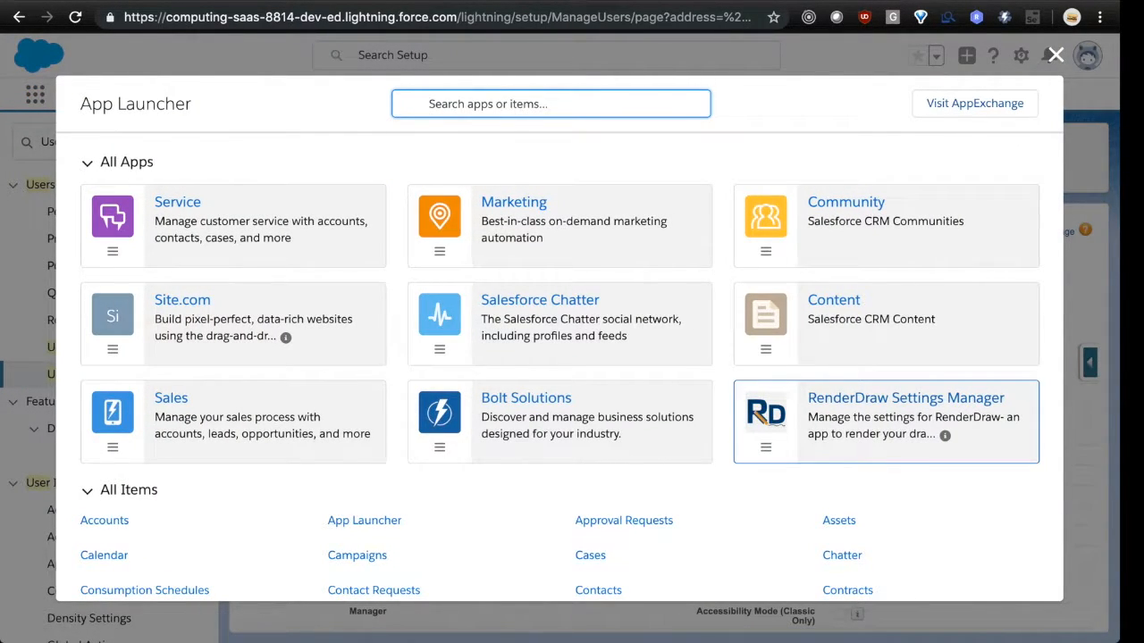
{"action": "left_click", "coordinate": [1055, 54]}
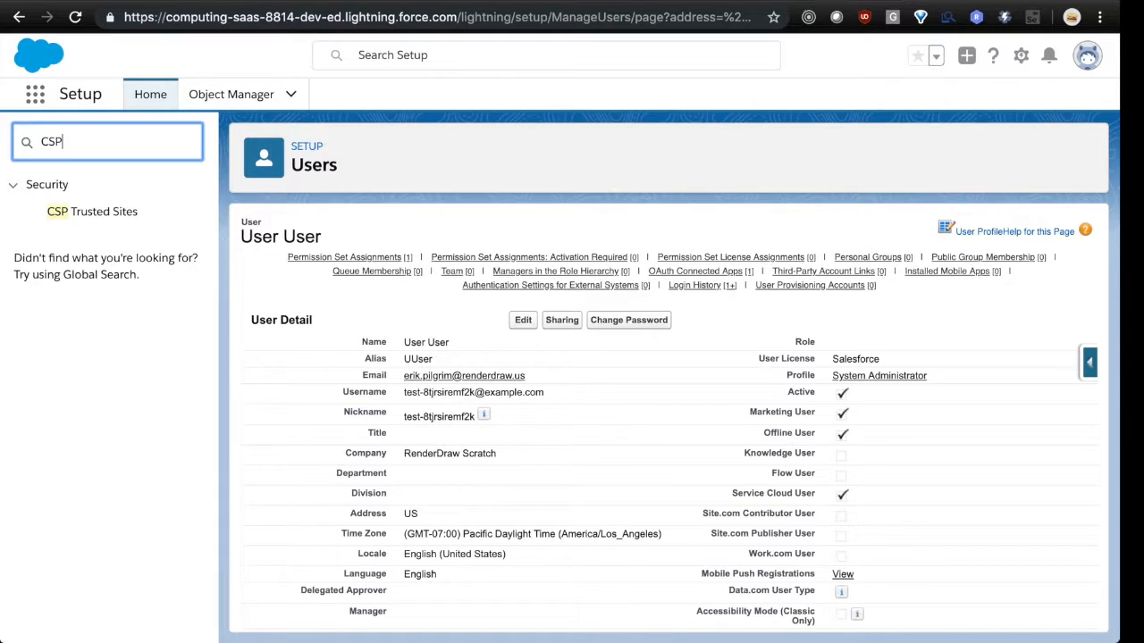
{"action": "left_click", "coordinate": [92, 211]}
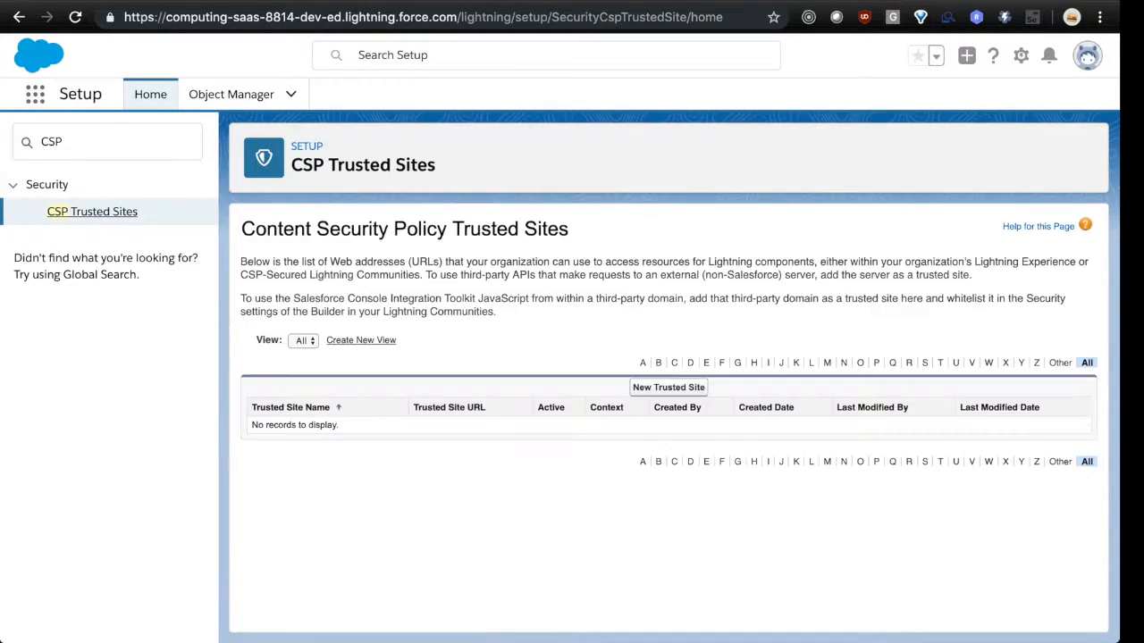
{"action": "left_click", "coordinate": [668, 387]}
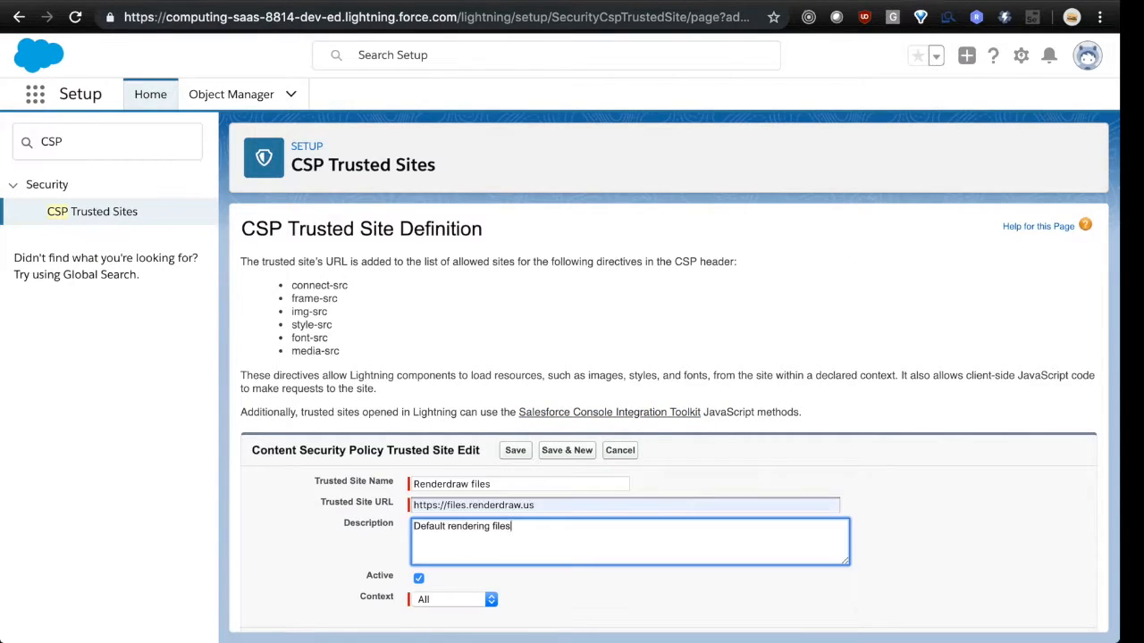
{"action": "scroll", "coordinate": [668, 424], "scroll_direction": "down", "scroll_amount": 1}
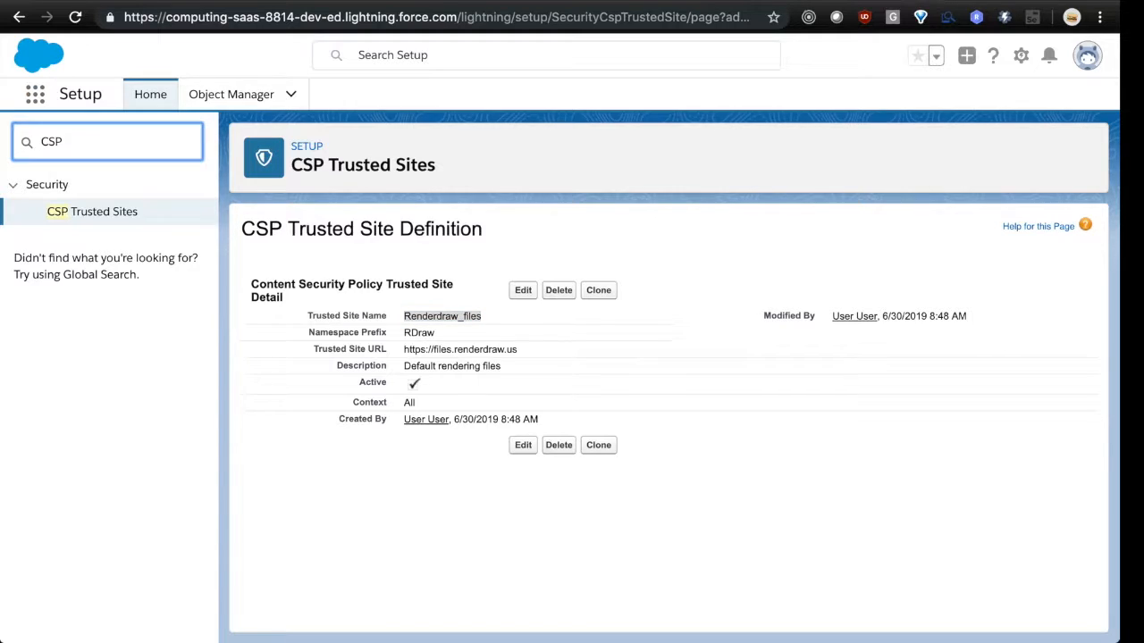
Open the RenderDraw Settings Manager app and display the details of the Default RenderDraw Settings record.
{"action": "left_click", "coordinate": [35, 94]}
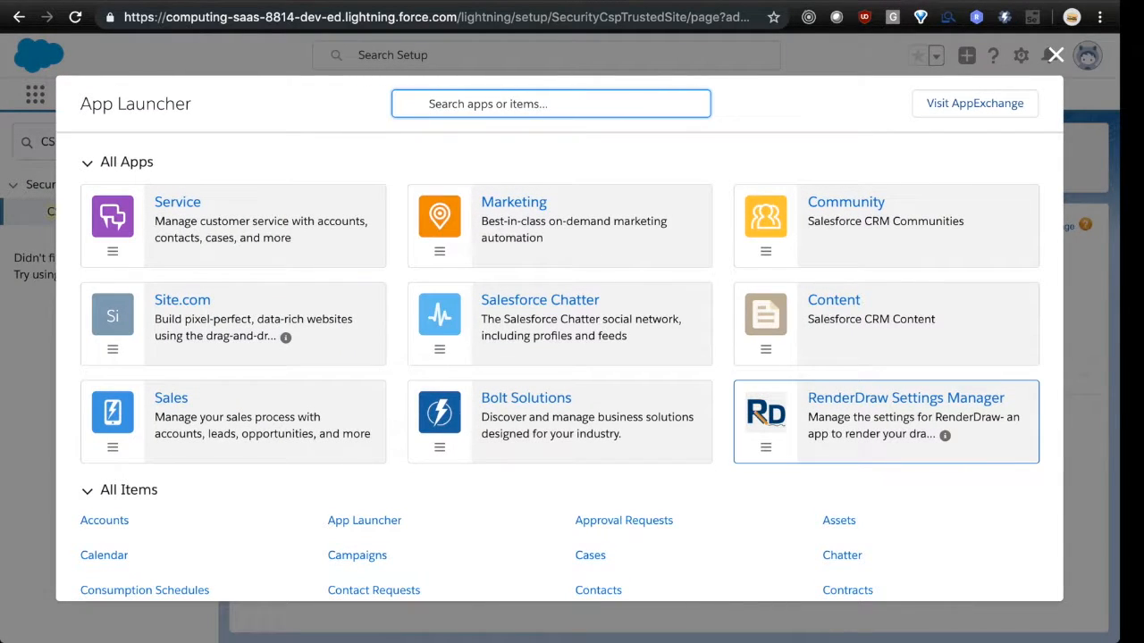
{"action": "left_click", "coordinate": [905, 398]}
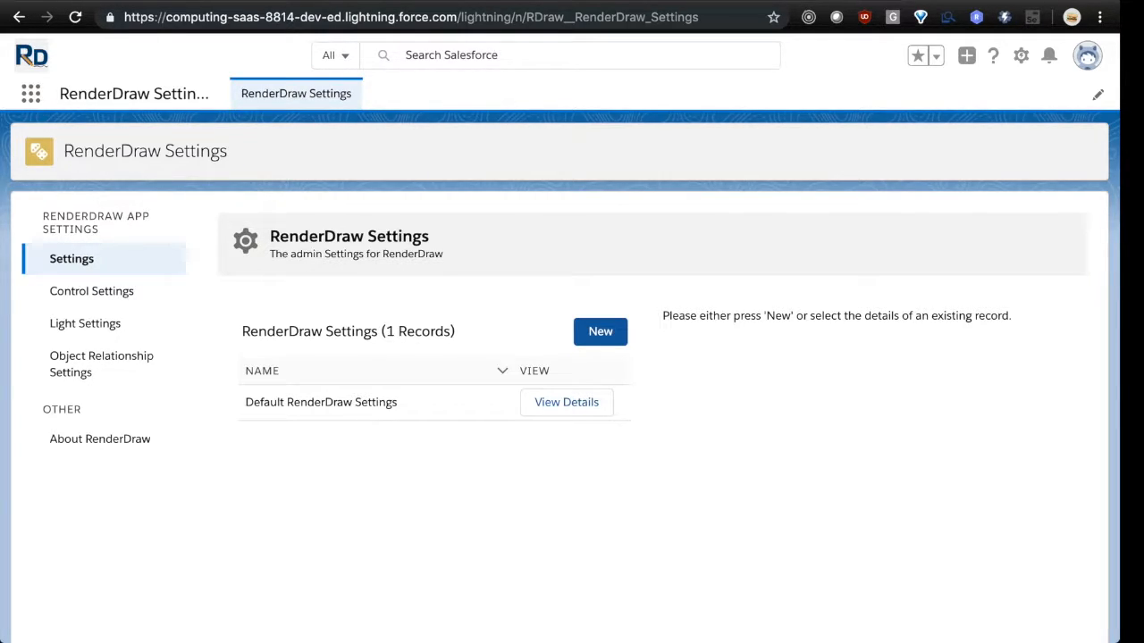
{"action": "left_click", "coordinate": [566, 402]}
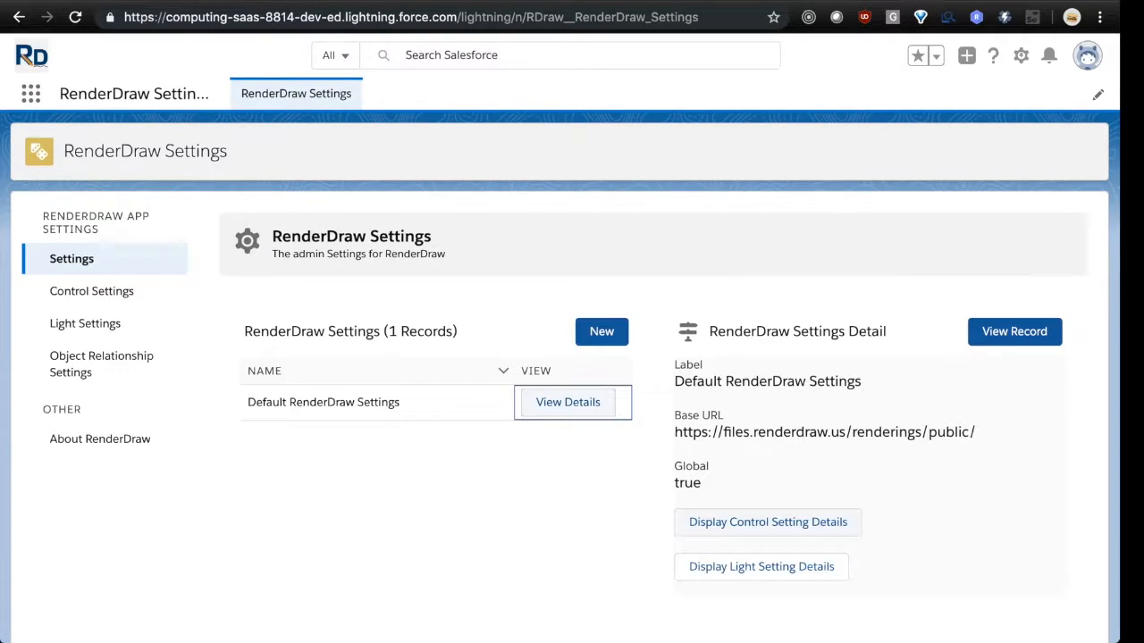
Examine the control setting and the light setting related to the Default RenderDraw Settings.
{"action": "left_click", "coordinate": [768, 522]}
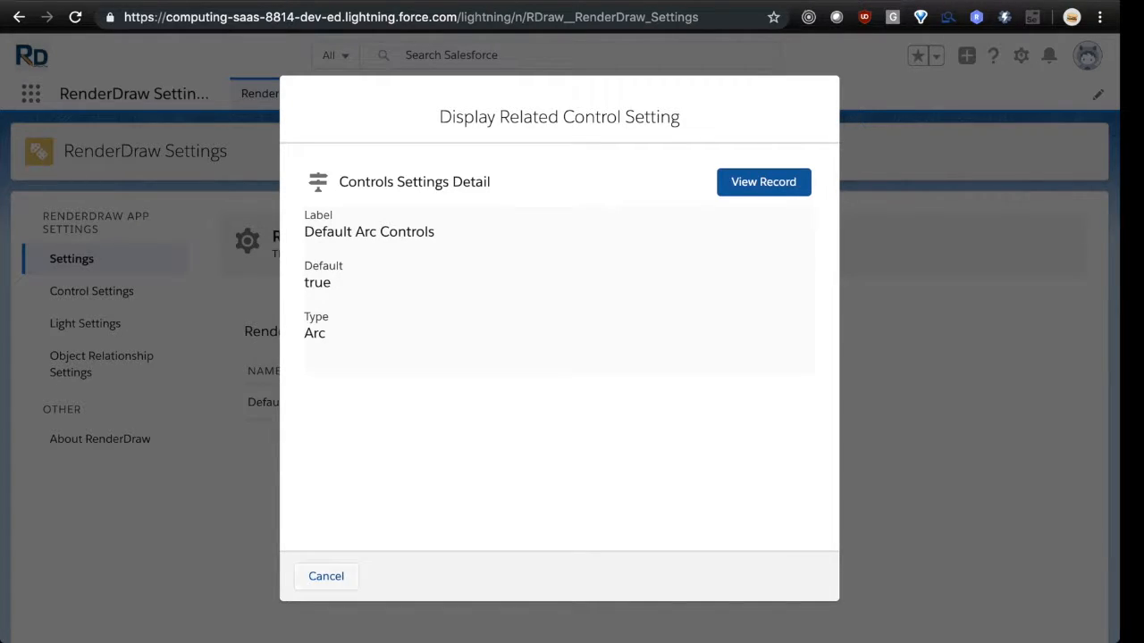
{"action": "left_click", "coordinate": [326, 577]}
{"action": "left_click", "coordinate": [761, 566]}
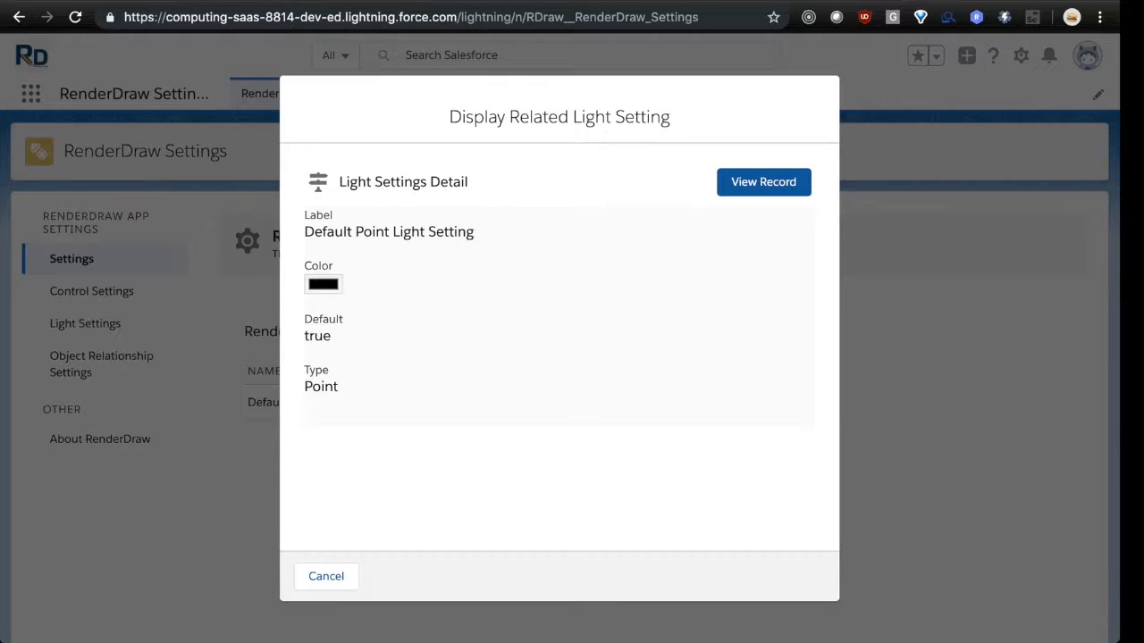
{"action": "left_click", "coordinate": [326, 577]}
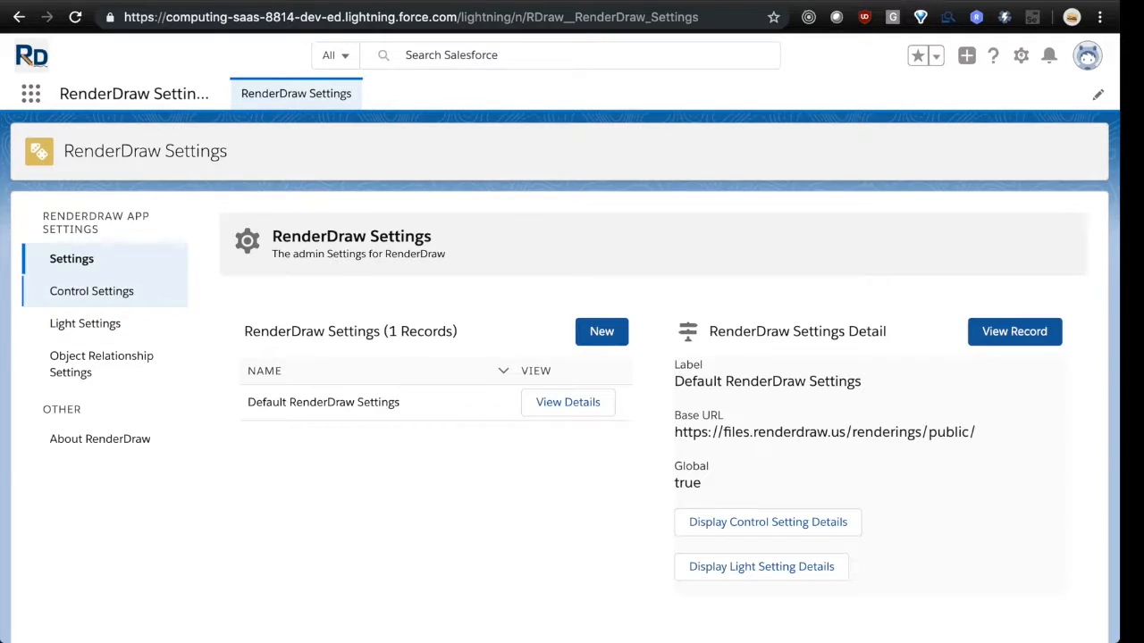
Review the Control Settings, Light Settings, Object Relationship Settings and About RenderDraw pages, including the Default Arc Controls details.
{"action": "left_click", "coordinate": [91, 290]}
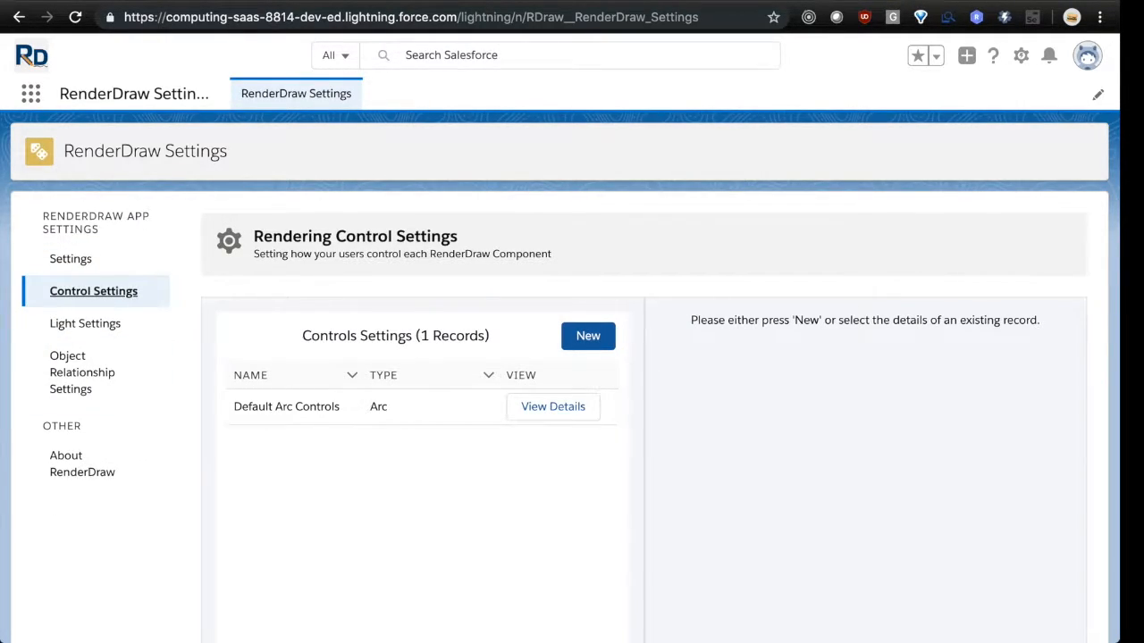
{"action": "left_click", "coordinate": [553, 406]}
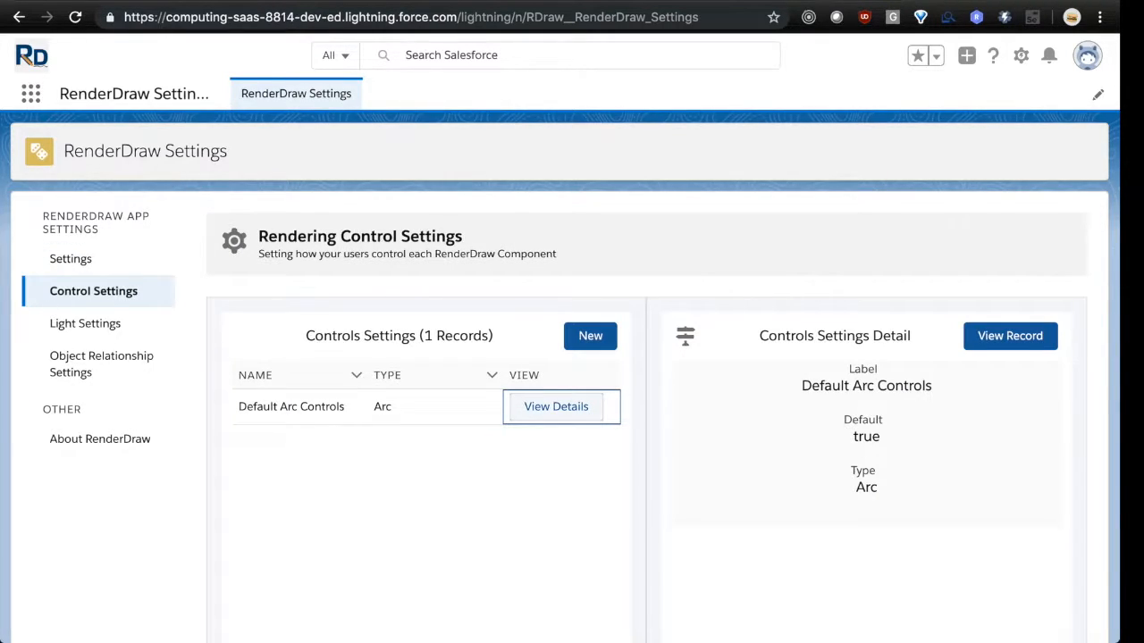
{"action": "left_click", "coordinate": [86, 324]}
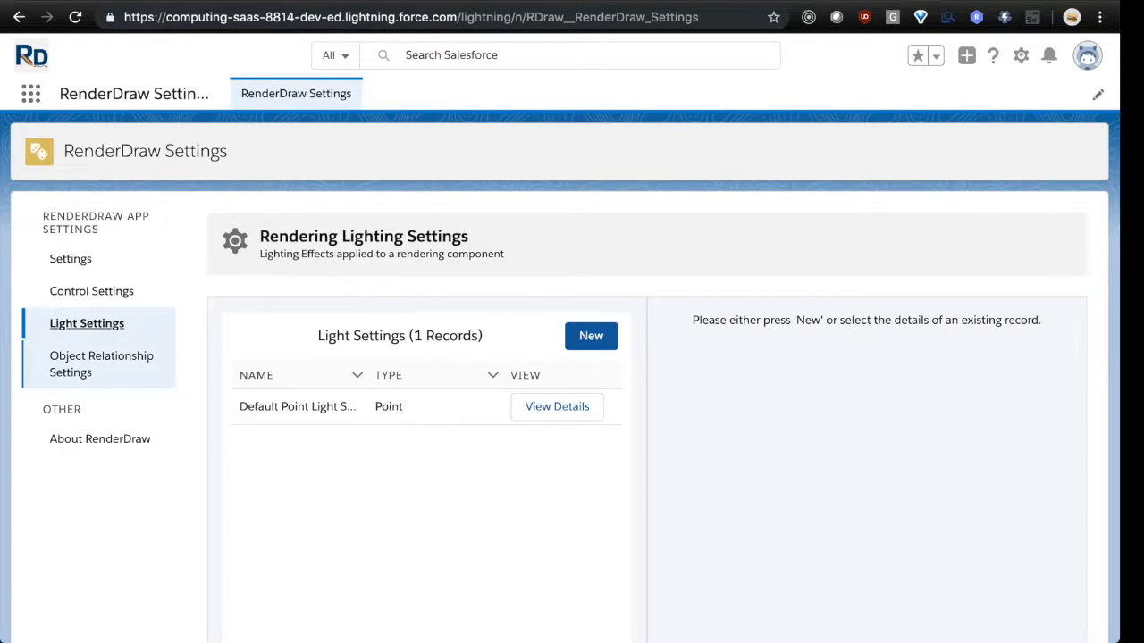
{"action": "left_click", "coordinate": [100, 363]}
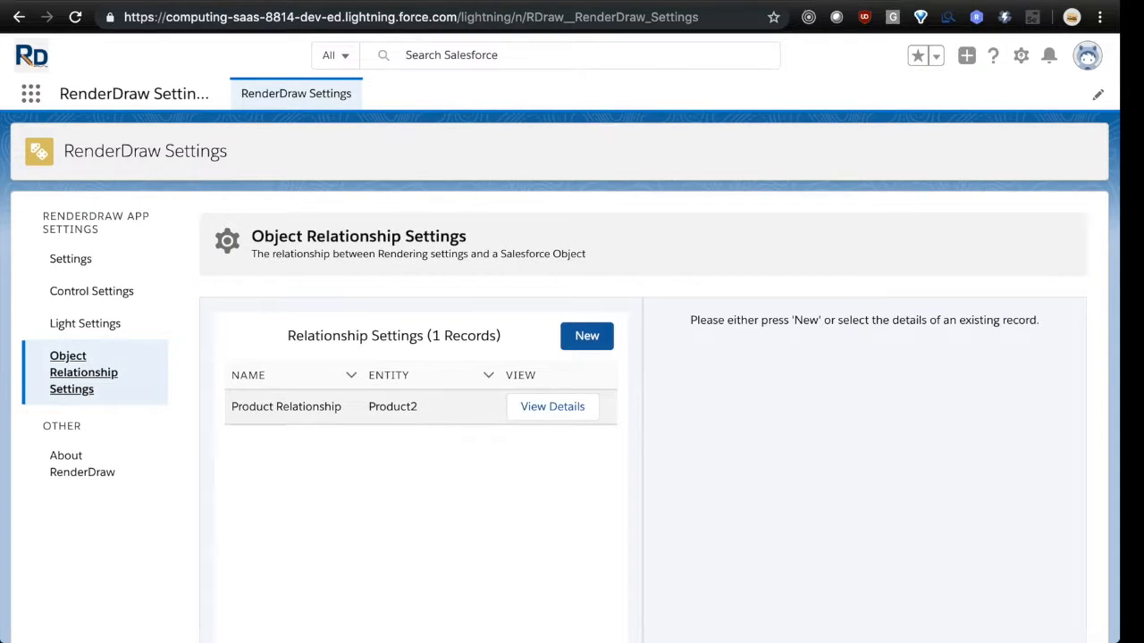
{"action": "left_click", "coordinate": [552, 407]}
{"action": "scroll", "coordinate": [894, 402], "scroll_direction": "down", "scroll_amount": 2}
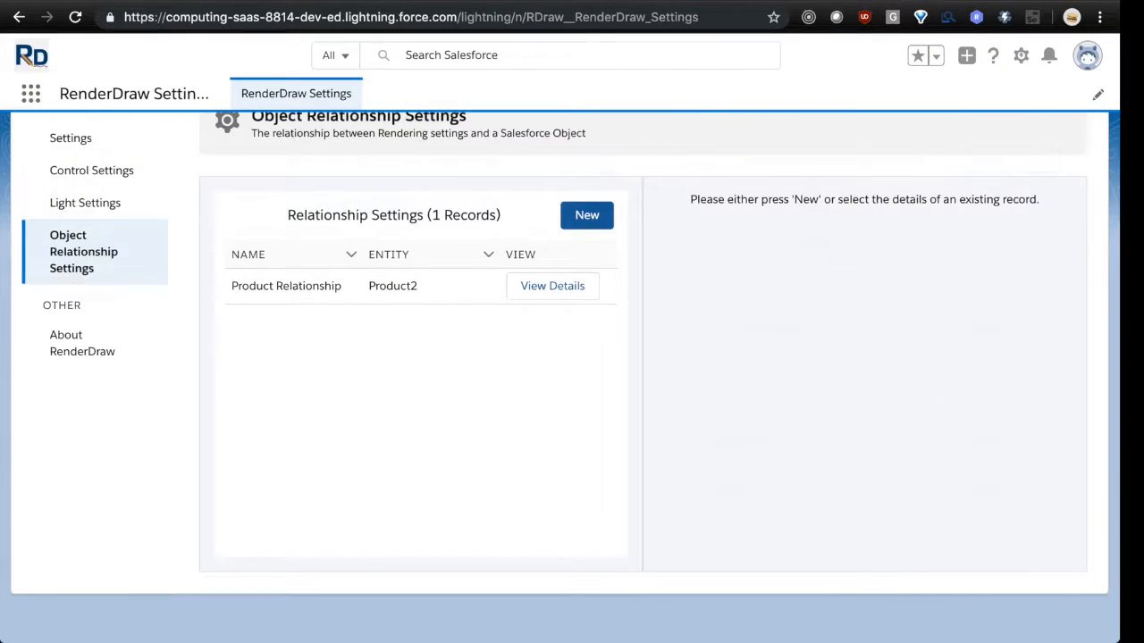
{"action": "left_click", "coordinate": [82, 344]}
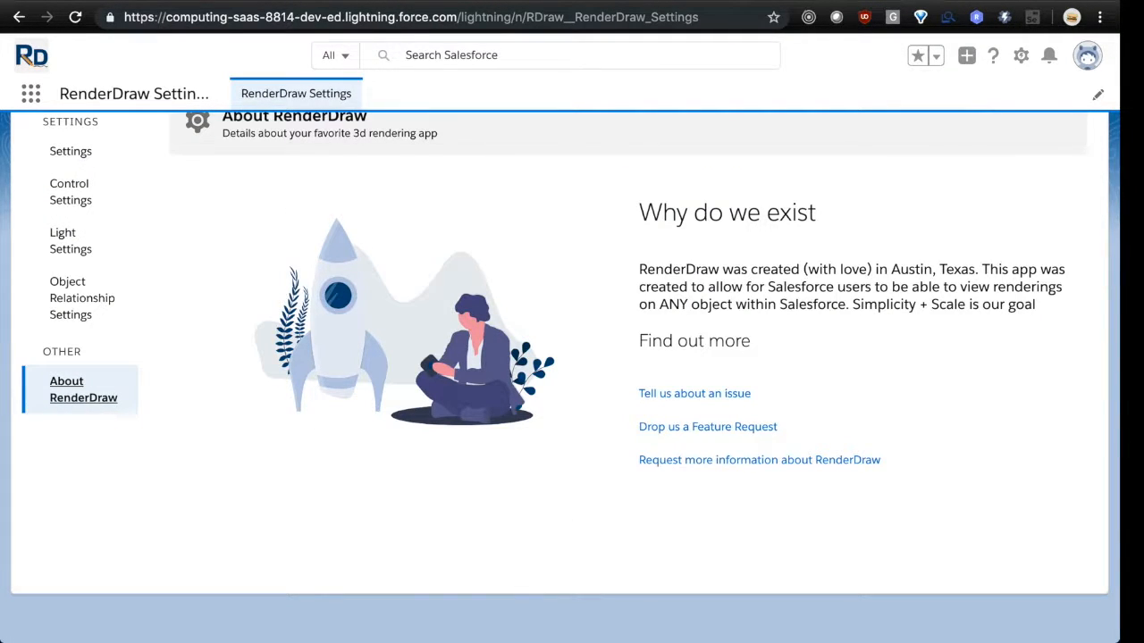
{"action": "scroll", "coordinate": [565, 369], "scroll_direction": "up", "scroll_amount": 3}
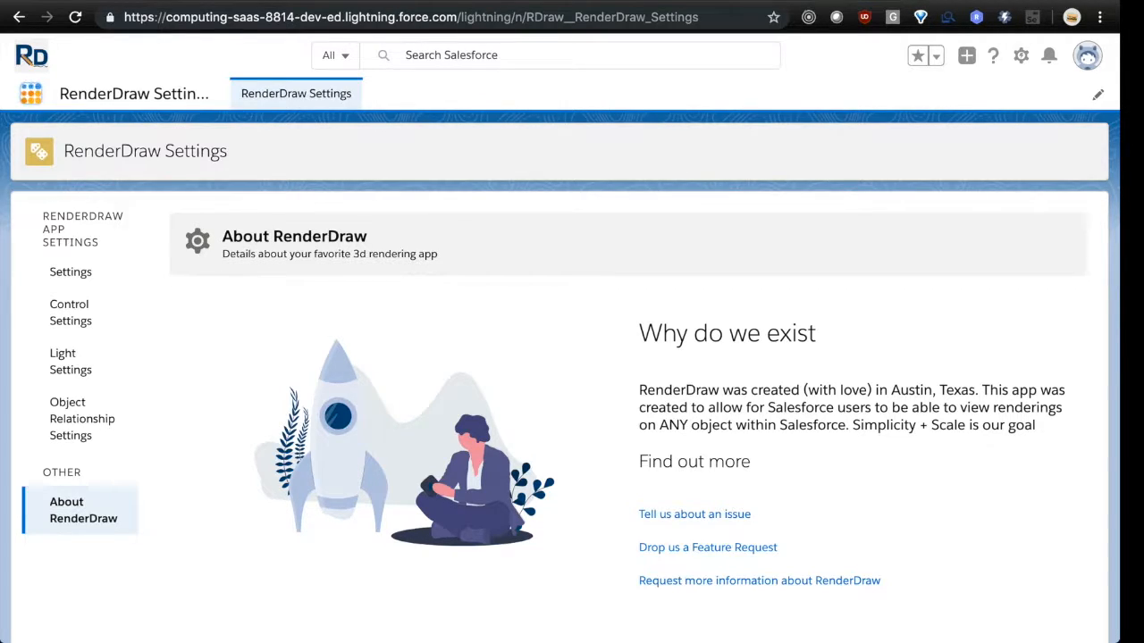
Open the Products list from the full set of available Salesforce items.
{"action": "left_click", "coordinate": [30, 93]}
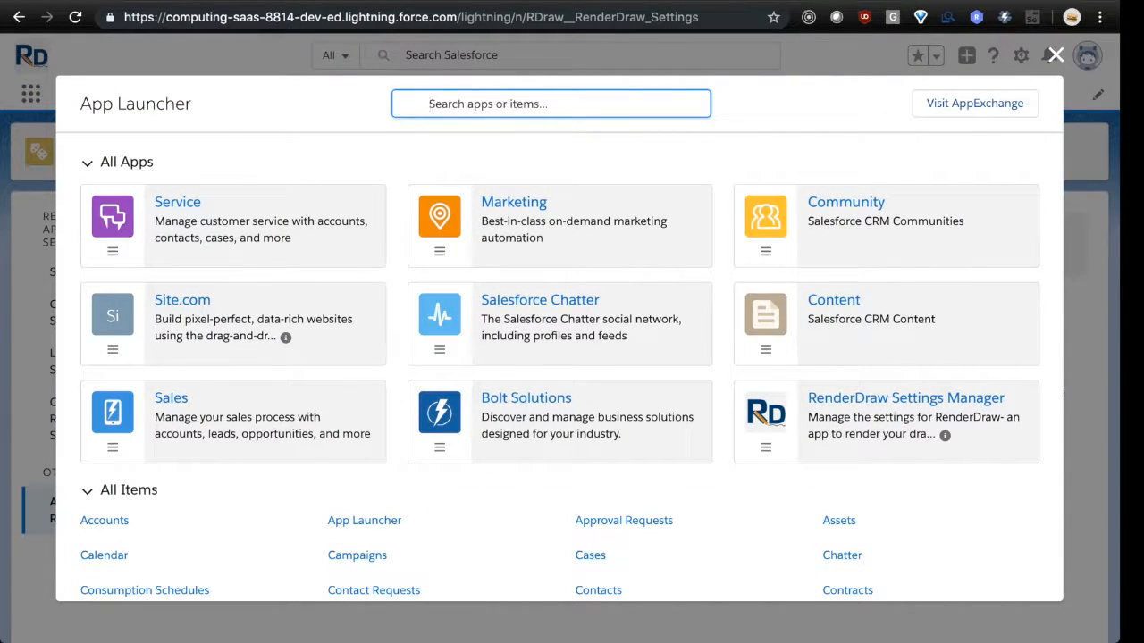
{"action": "scroll", "coordinate": [558, 357], "scroll_direction": "down", "scroll_amount": 5}
{"action": "scroll", "coordinate": [558, 366], "scroll_direction": "down", "scroll_amount": 2}
{"action": "left_click", "coordinate": [104, 440]}
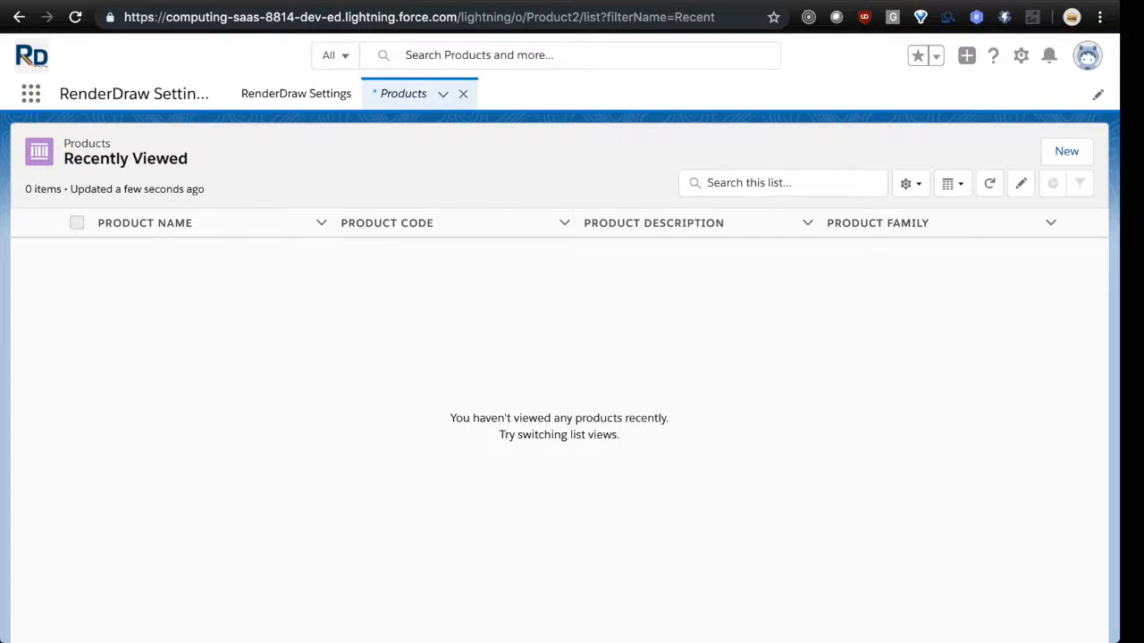